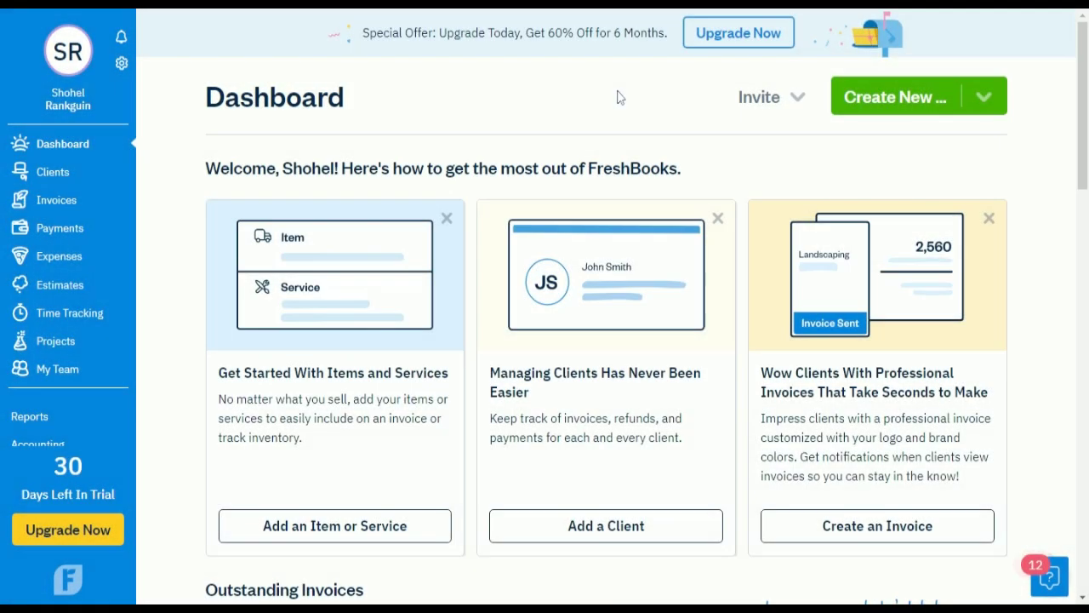
Step: Check the dashboard's creation options, and look through the Clients page including the sent emails
{"action": "left_click", "coordinate": [983, 99]}
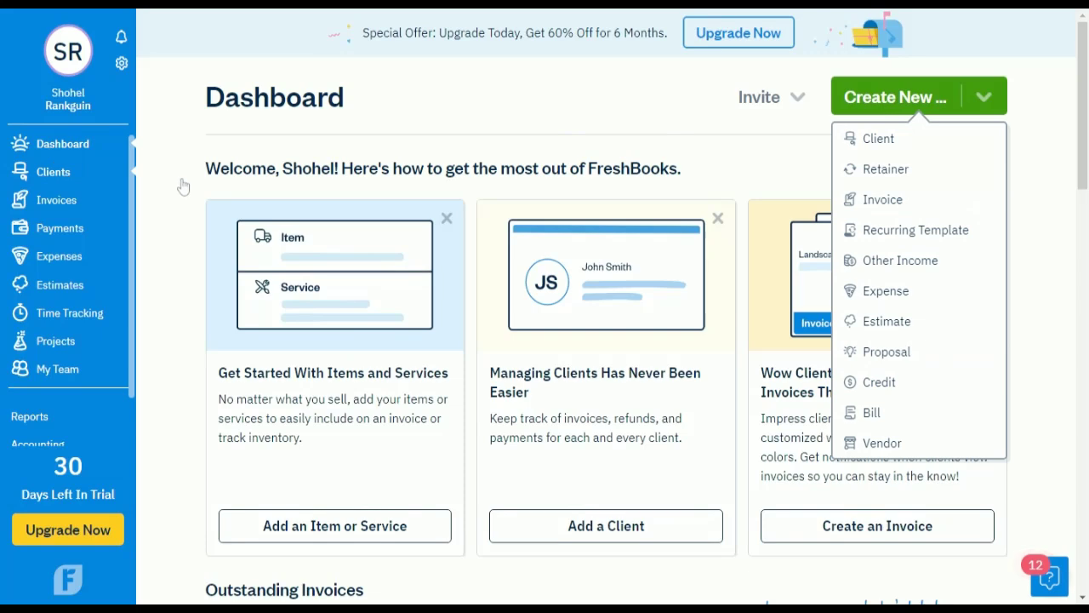
{"action": "scroll", "coordinate": [181, 183], "scroll_direction": "down", "scroll_amount": 3}
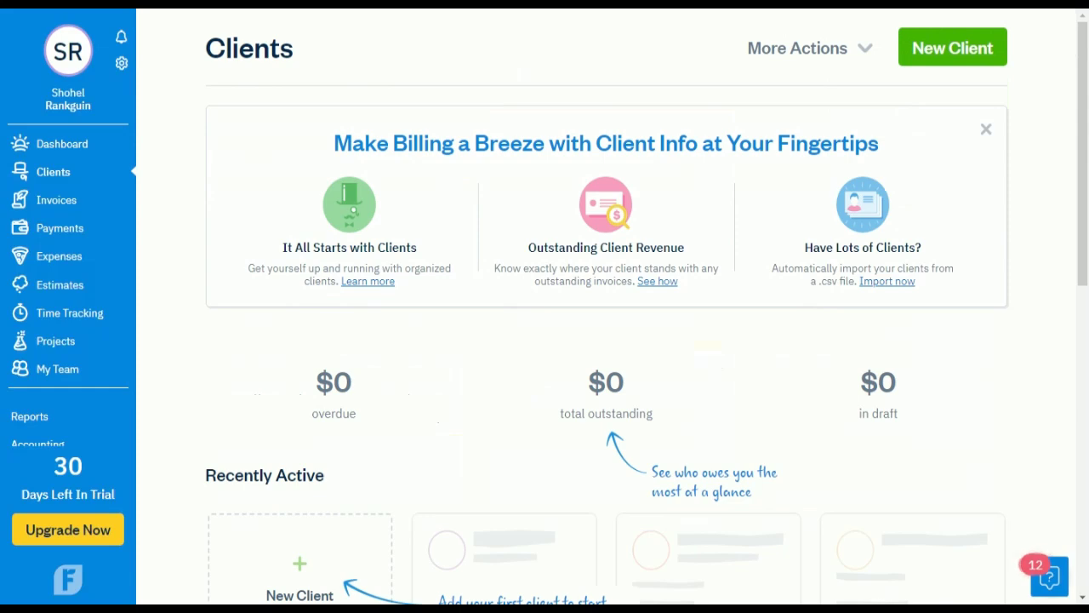
{"action": "scroll", "coordinate": [179, 178], "scroll_direction": "down", "scroll_amount": 7}
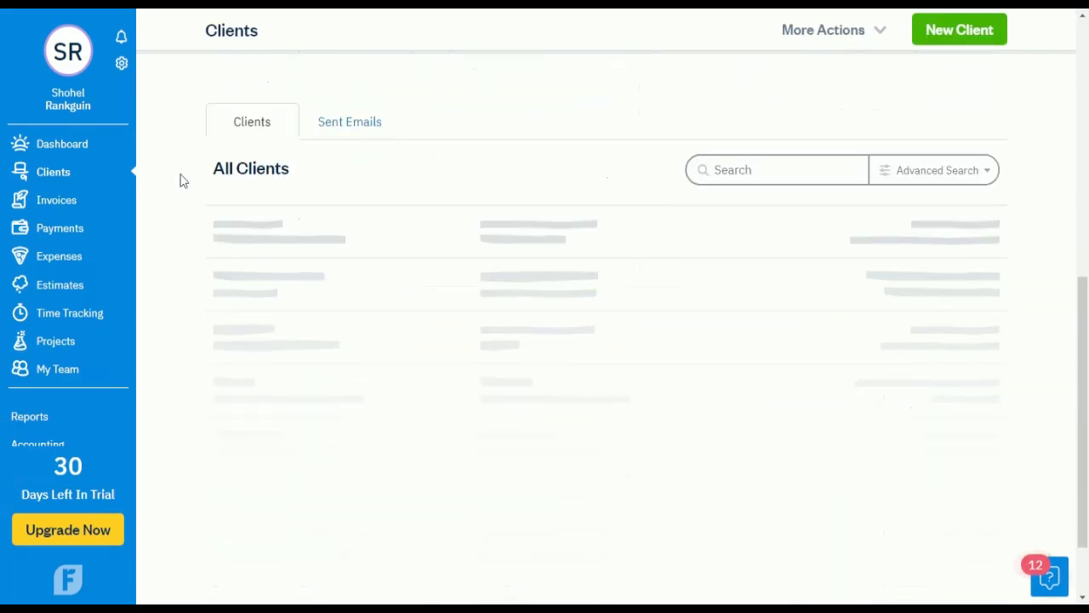
{"action": "left_click", "coordinate": [336, 125]}
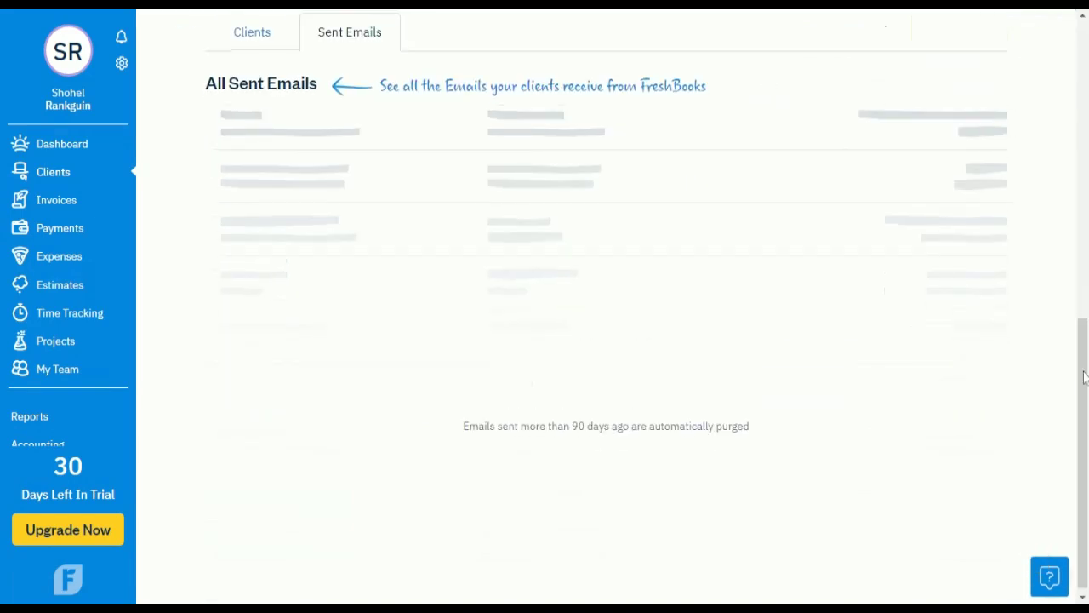
{"action": "left_click_drag", "start_coordinate": [1085, 377], "coordinate": [1083, 136]}
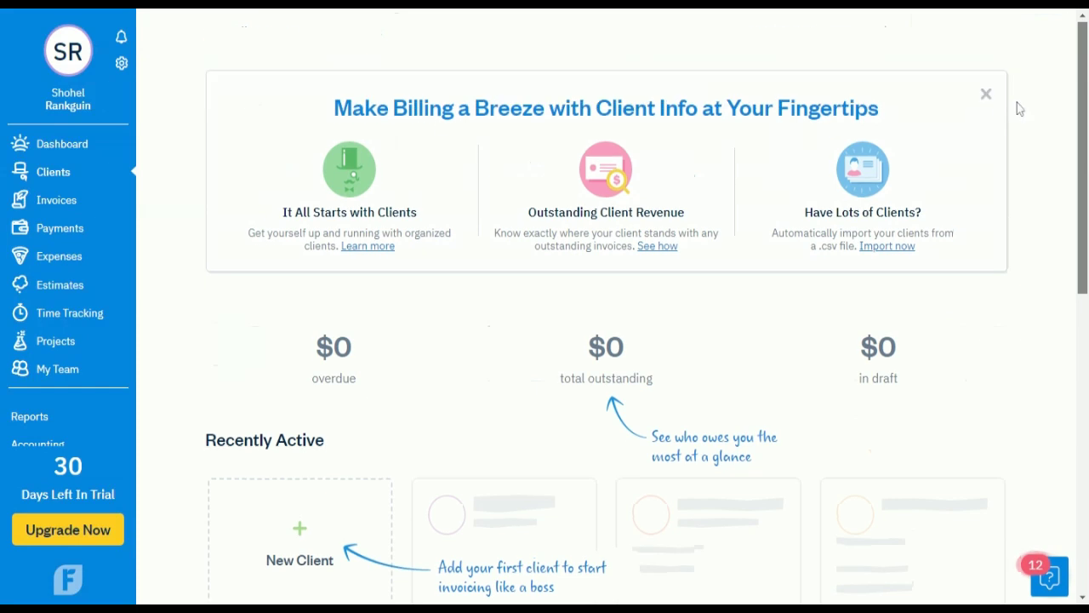
{"action": "scroll", "coordinate": [1017, 108], "scroll_direction": "up", "scroll_amount": 1}
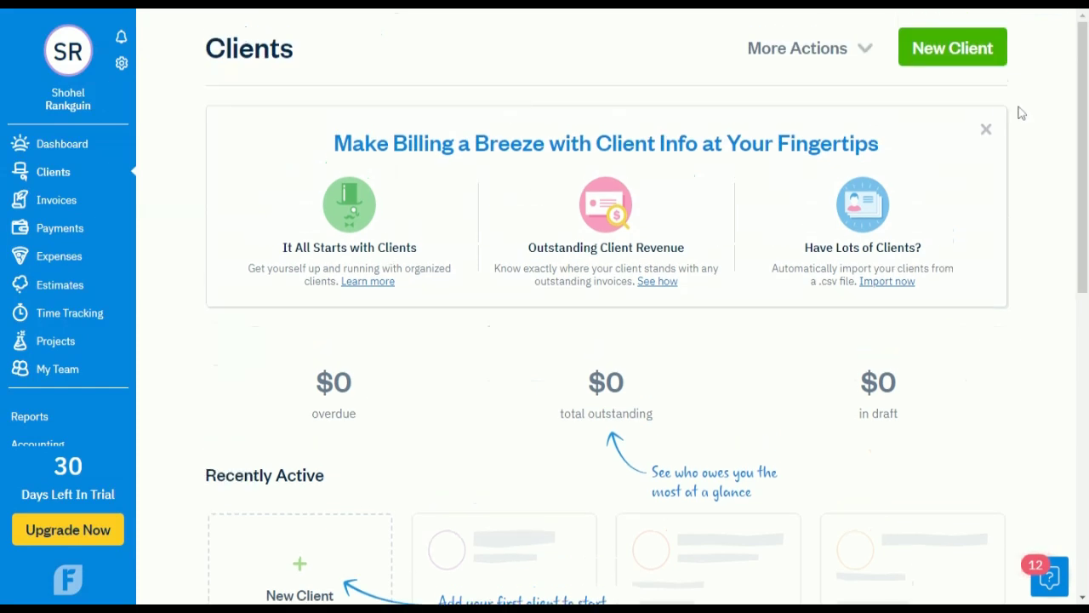
Step: View the additional client actions for import and export, and open the form for a new client
{"action": "left_click", "coordinate": [867, 49]}
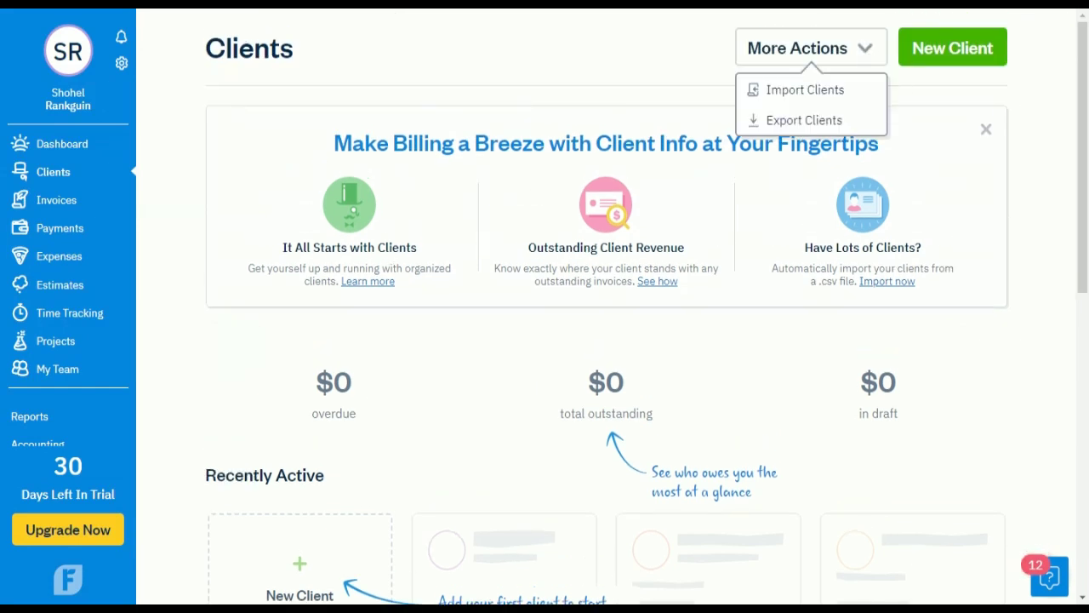
{"action": "left_click", "coordinate": [951, 55]}
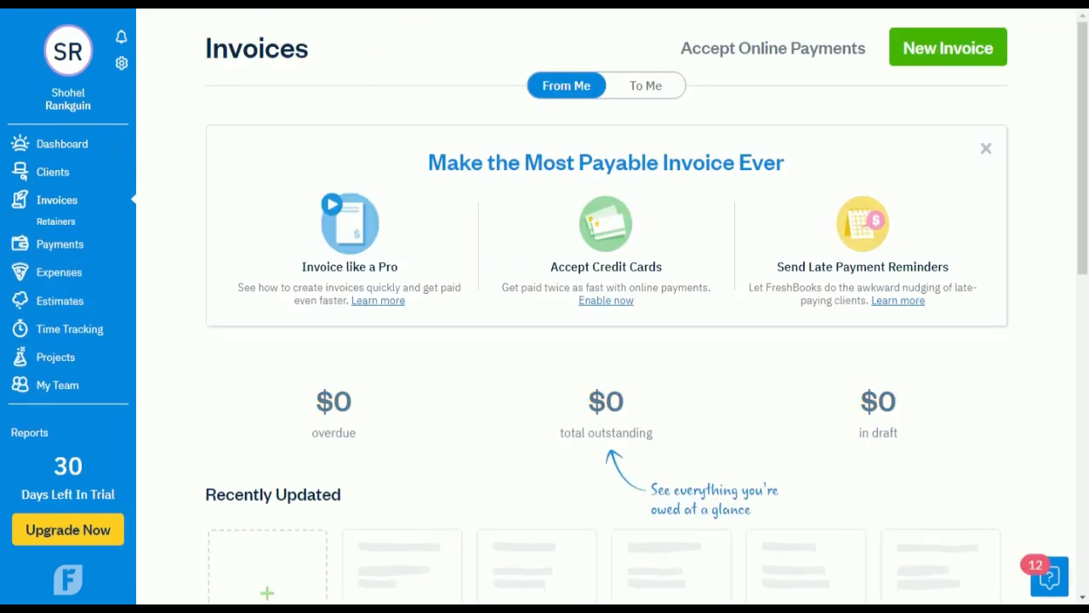
Step: Look through the whole Invoices page, including the invoice totals and recently updated invoices
{"action": "scroll", "coordinate": [482, 413], "scroll_direction": "down", "scroll_amount": 3}
{"action": "scroll", "coordinate": [482, 413], "scroll_direction": "down", "scroll_amount": 2}
{"action": "scroll", "coordinate": [482, 414], "scroll_direction": "down", "scroll_amount": 2}
{"action": "scroll", "coordinate": [482, 413], "scroll_direction": "up", "scroll_amount": 8}
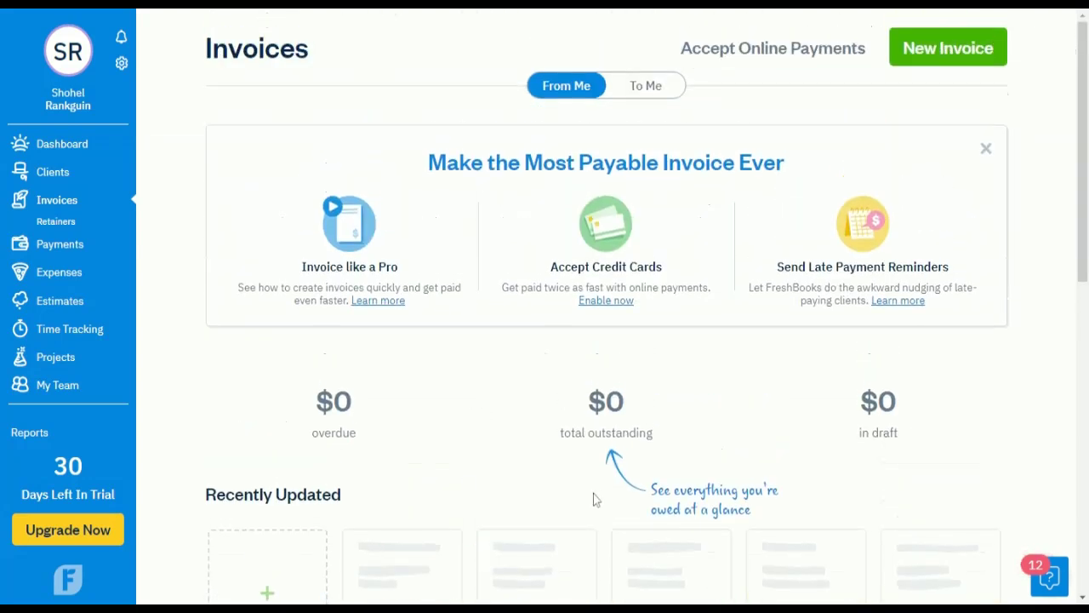
Step: Open a blank new invoice, review its fields and settings, and discard it
{"action": "left_click", "coordinate": [942, 52]}
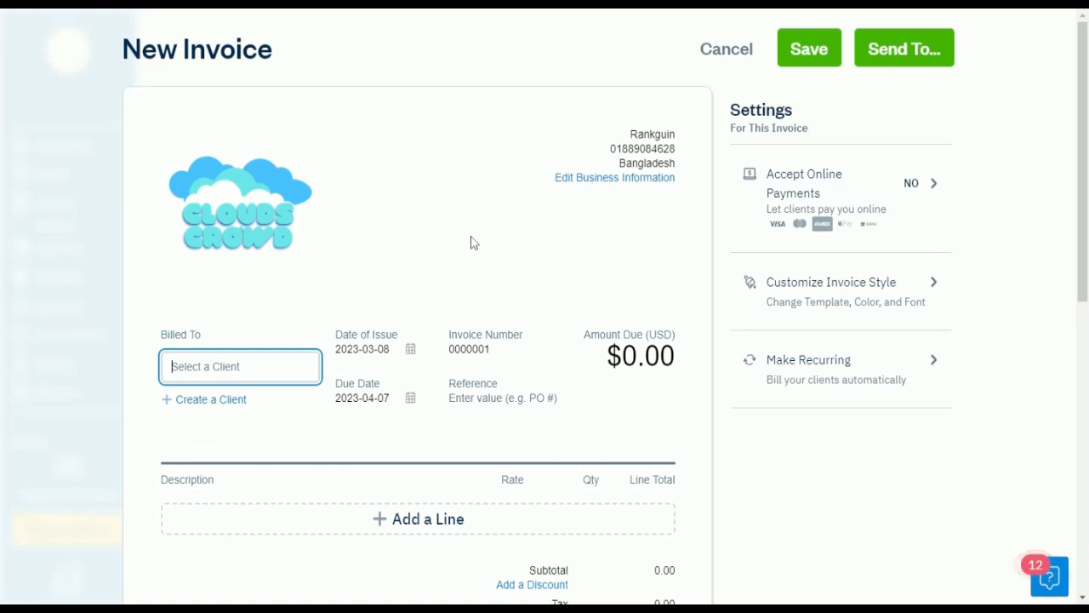
{"action": "scroll", "coordinate": [428, 294], "scroll_direction": "down", "scroll_amount": 2}
{"action": "scroll", "coordinate": [428, 295], "scroll_direction": "down", "scroll_amount": 2}
{"action": "scroll", "coordinate": [375, 315], "scroll_direction": "down", "scroll_amount": 2}
{"action": "scroll", "coordinate": [332, 314], "scroll_direction": "up", "scroll_amount": 3}
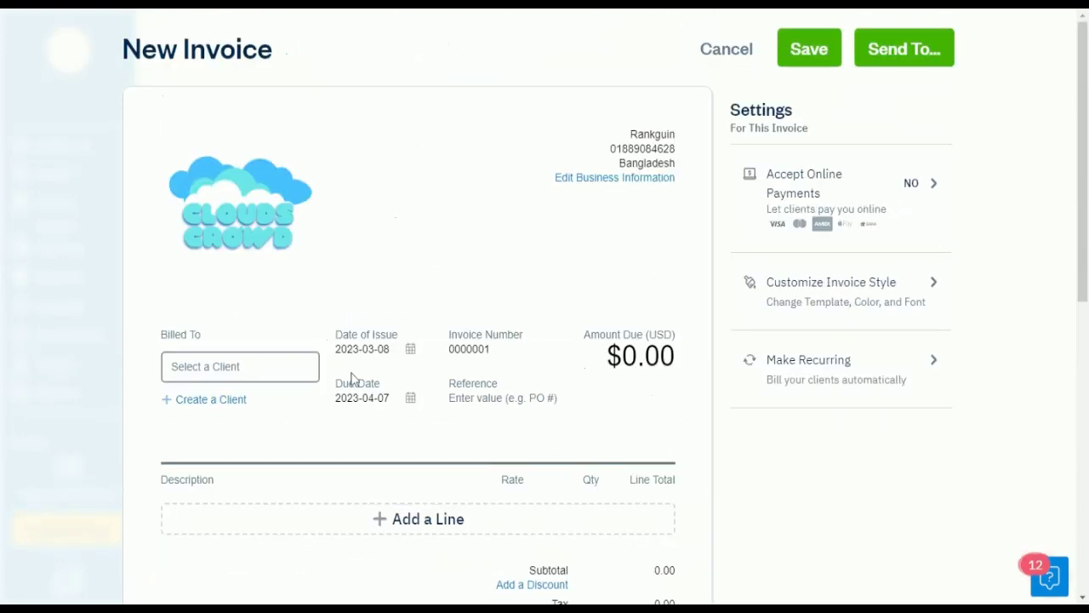
{"action": "left_click", "coordinate": [728, 51]}
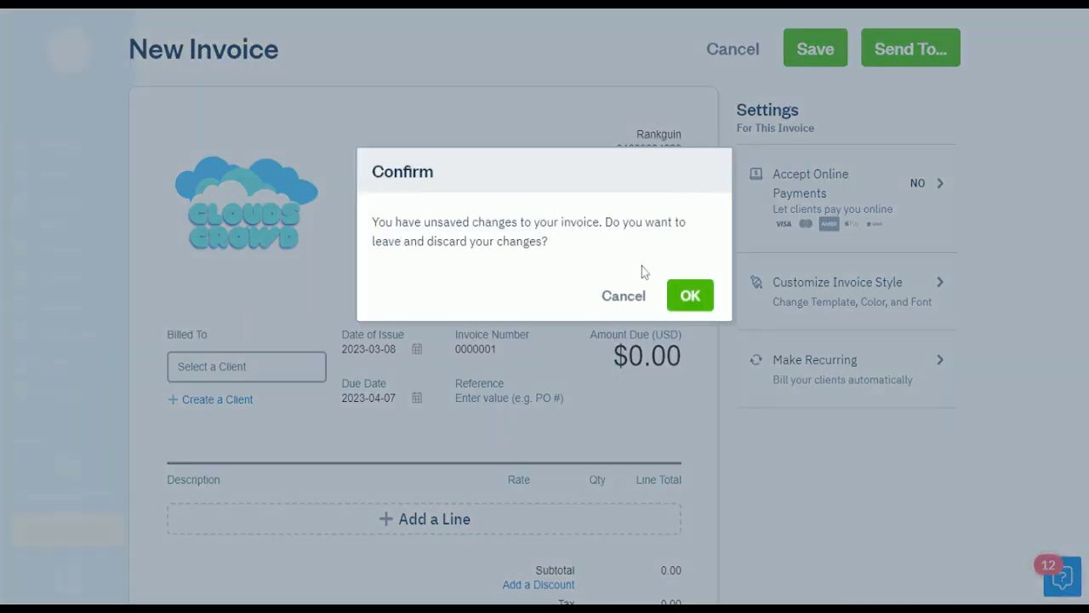
{"action": "left_click", "coordinate": [687, 297]}
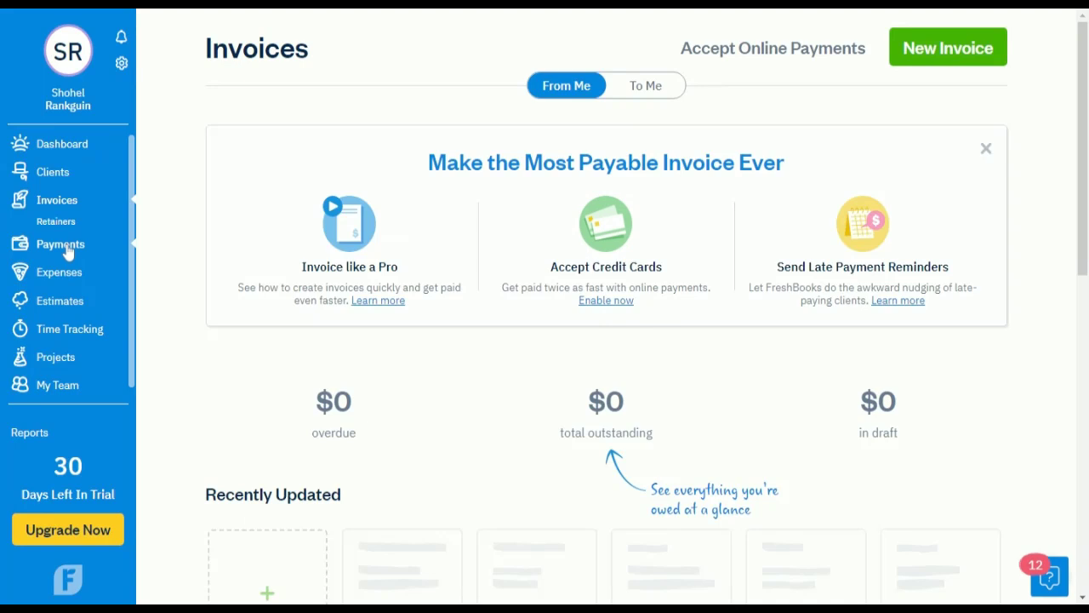
Step: Open a blank new proposal from Estimates and Proposals, review its form, and leave it unsaved
{"action": "left_click", "coordinate": [133, 255]}
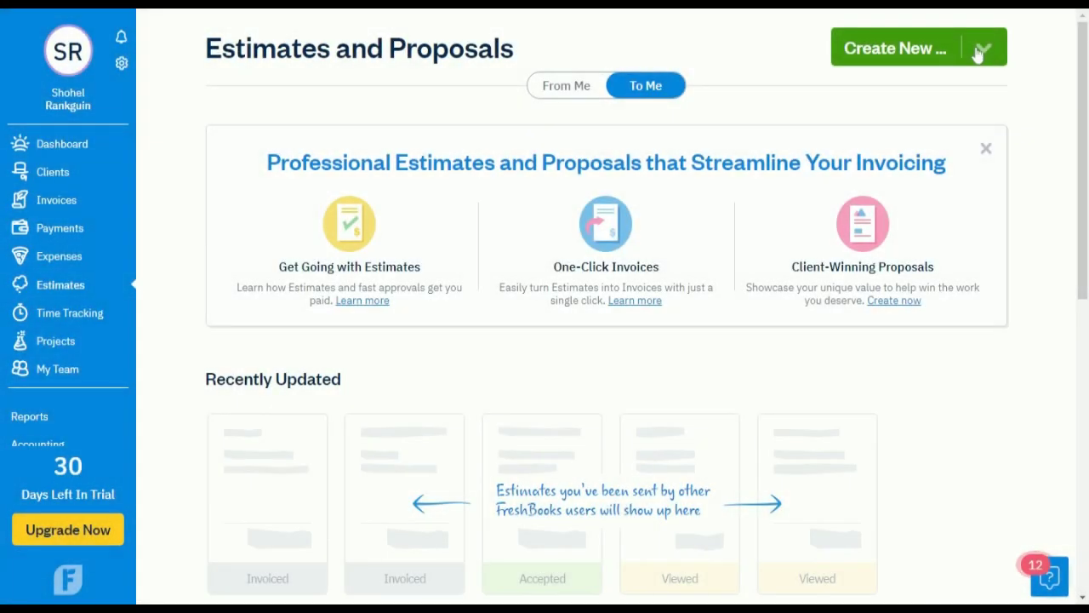
{"action": "left_click", "coordinate": [984, 48]}
{"action": "left_click", "coordinate": [793, 162]}
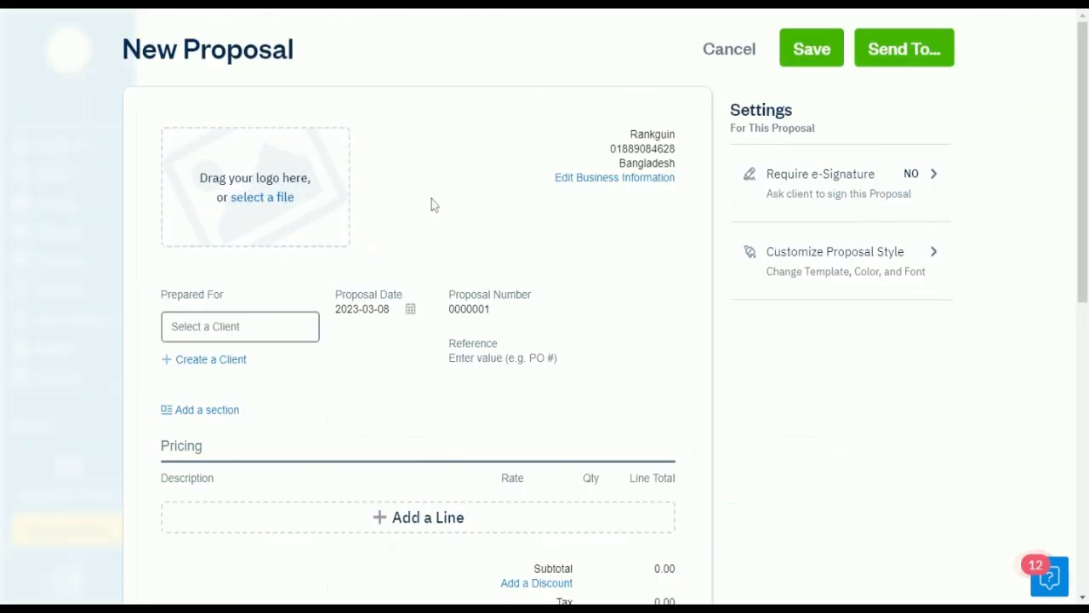
{"action": "scroll", "coordinate": [431, 205], "scroll_direction": "down", "scroll_amount": 4}
{"action": "scroll", "coordinate": [431, 207], "scroll_direction": "up", "scroll_amount": 4}
{"action": "left_click", "coordinate": [724, 69]}
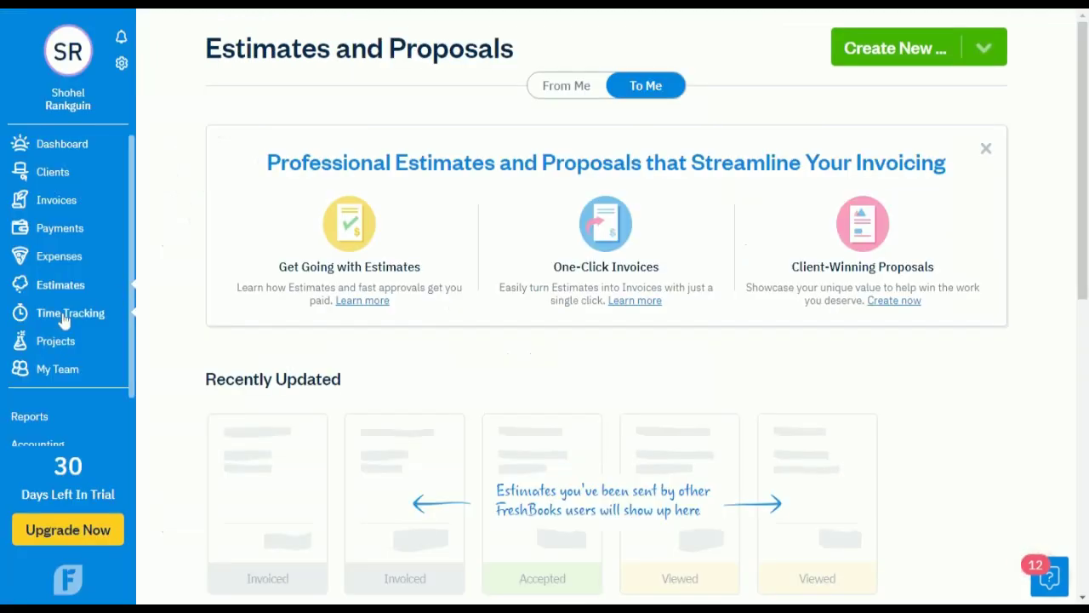
Step: Show the Time Tracking page by week and check which additional actions it offers
{"action": "left_click", "coordinate": [122, 377]}
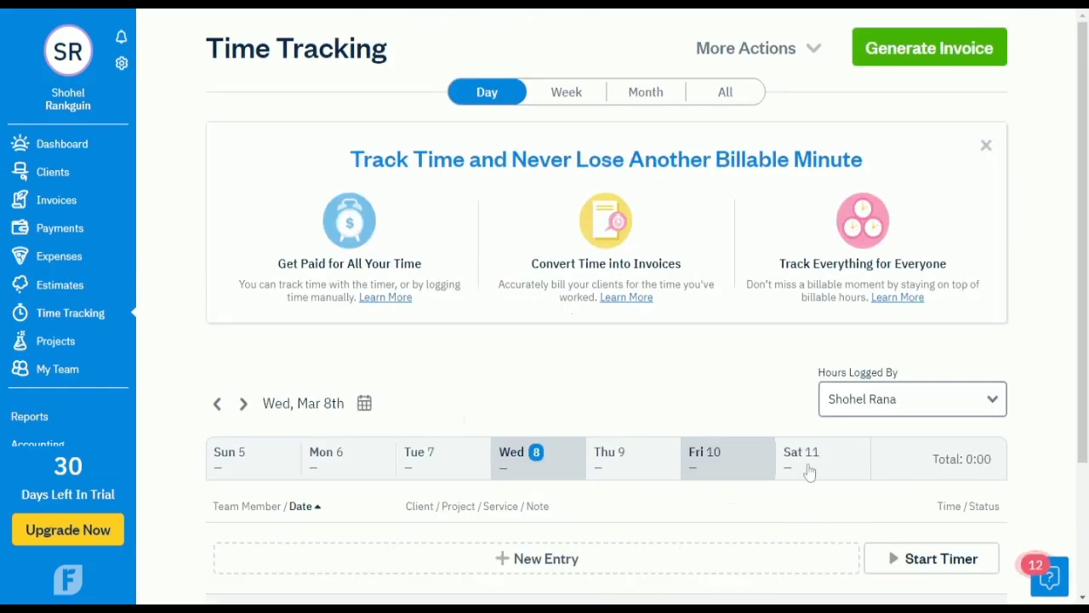
{"action": "left_click", "coordinate": [560, 94]}
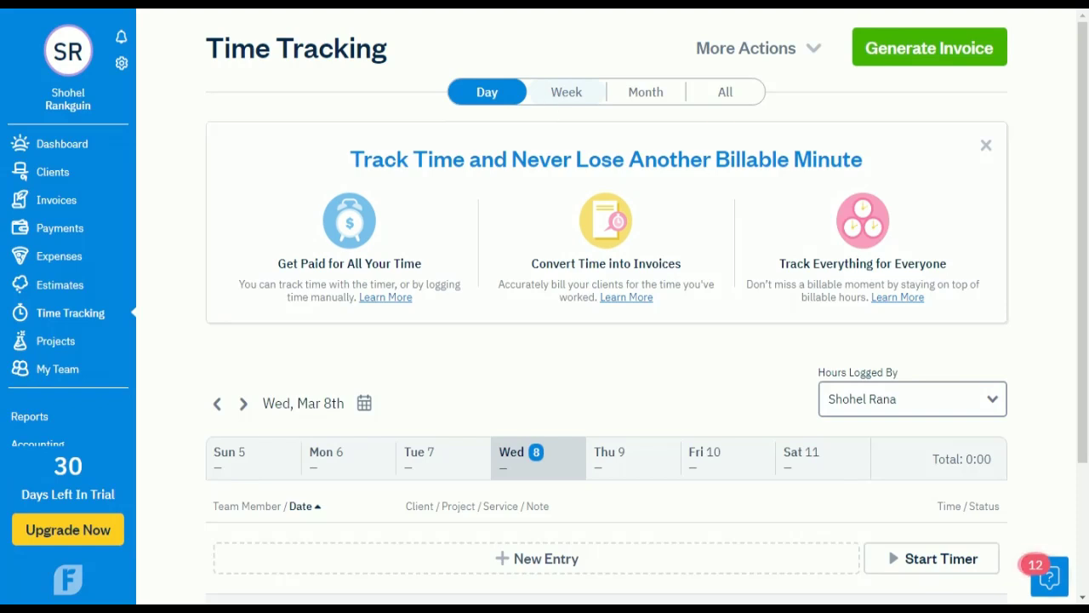
{"action": "left_click", "coordinate": [815, 49]}
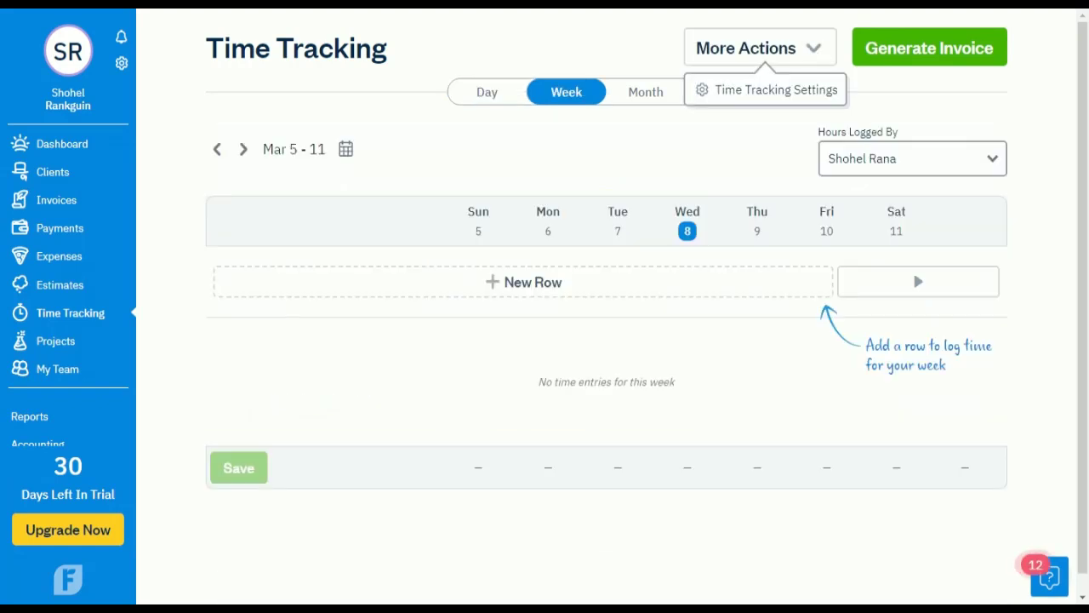
{"action": "left_click", "coordinate": [815, 50]}
{"action": "scroll", "coordinate": [485, 389], "scroll_direction": "down", "scroll_amount": 1}
{"action": "scroll", "coordinate": [487, 390], "scroll_direction": "up", "scroll_amount": 1}
{"action": "left_click", "coordinate": [233, 326]}
Step: Open a blank flat rate project from the Projects page, review its fields and settings, and discard it
{"action": "left_click", "coordinate": [55, 340]}
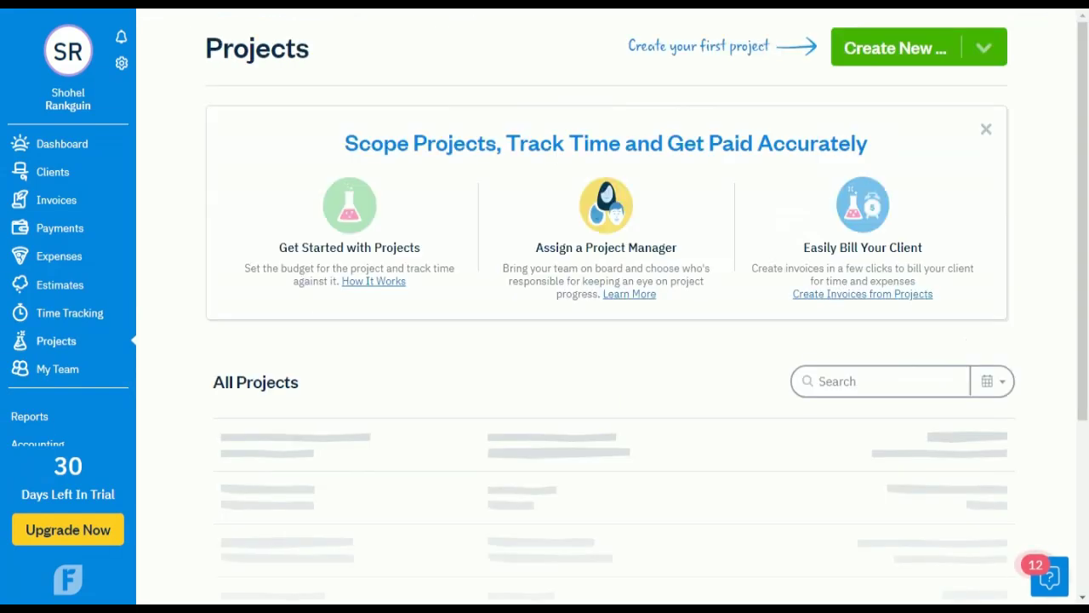
{"action": "left_click", "coordinate": [984, 48]}
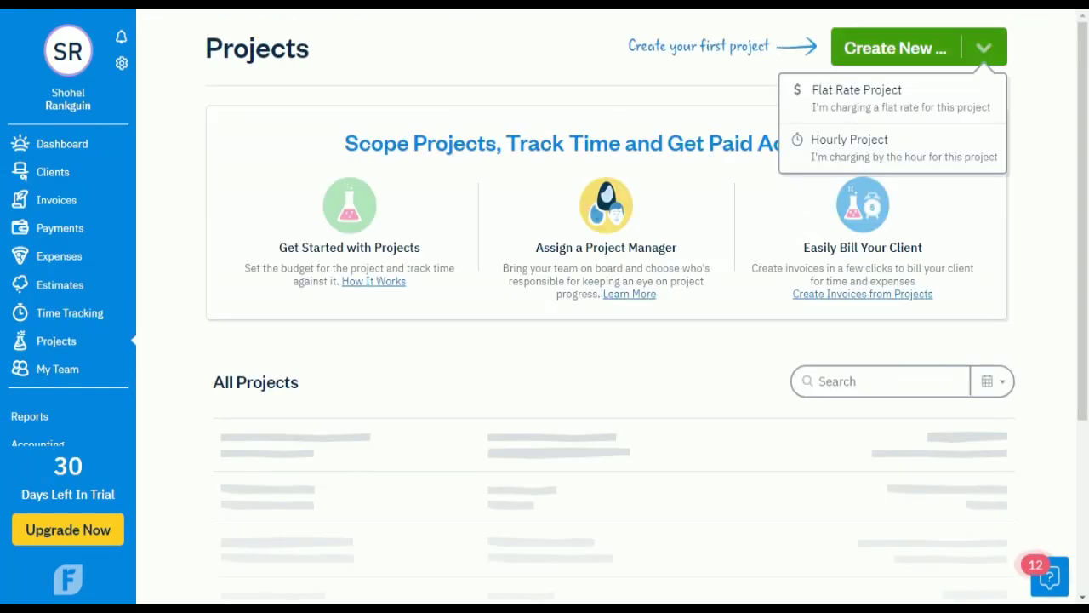
{"action": "left_click", "coordinate": [857, 103]}
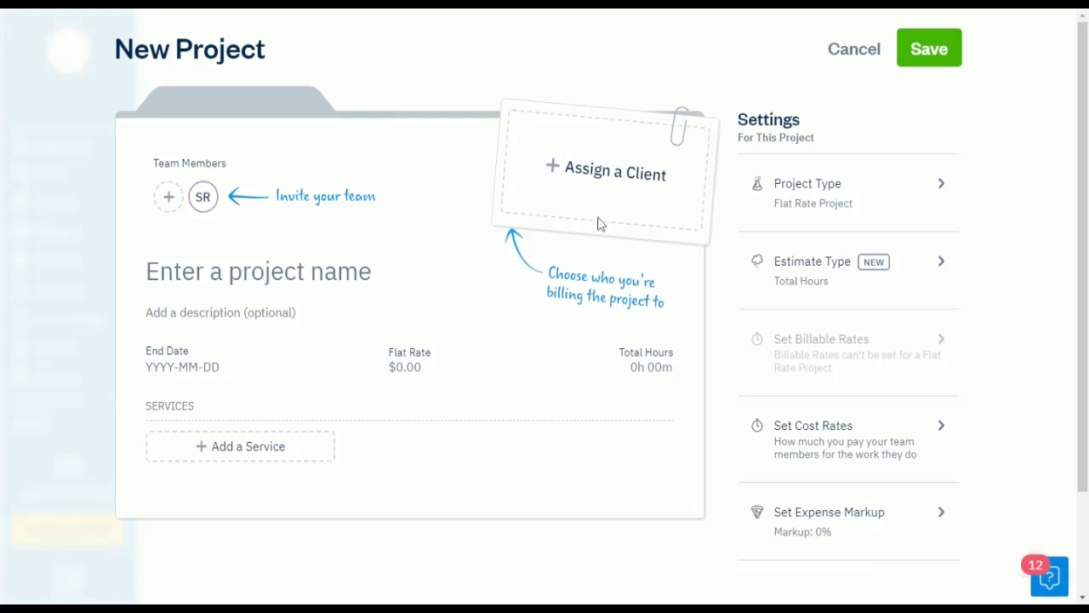
{"action": "scroll", "coordinate": [172, 203], "scroll_direction": "down", "scroll_amount": 3}
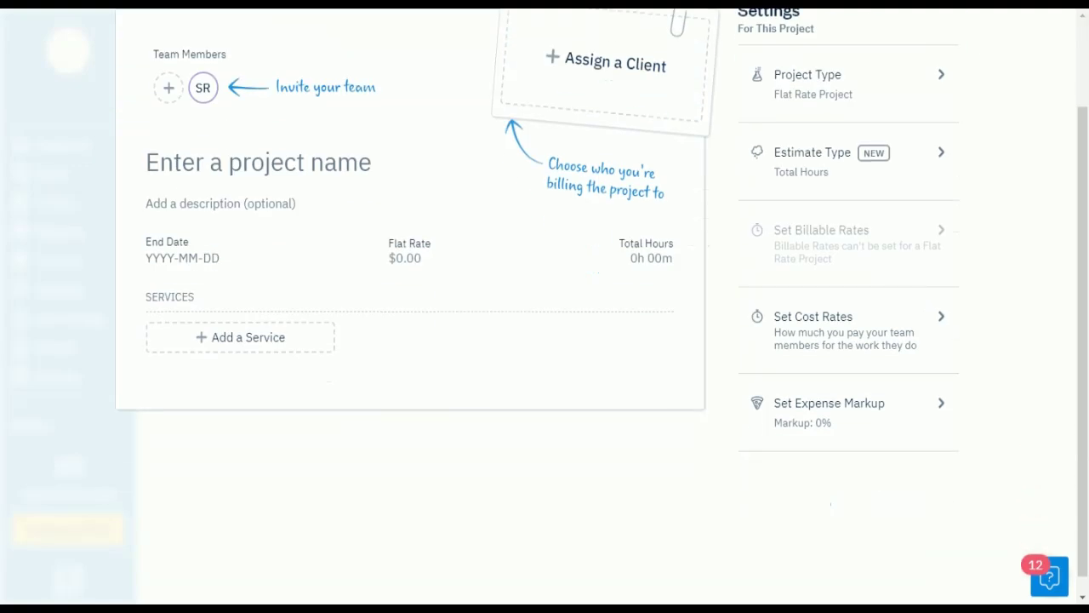
{"action": "scroll", "coordinate": [217, 456], "scroll_direction": "up", "scroll_amount": 3}
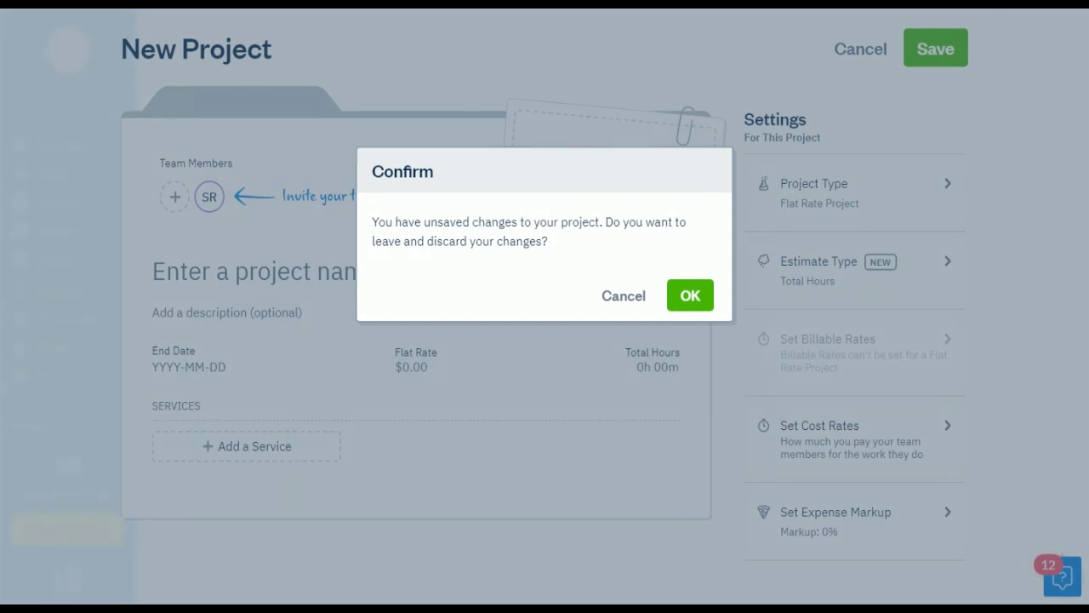
{"action": "left_click", "coordinate": [692, 308]}
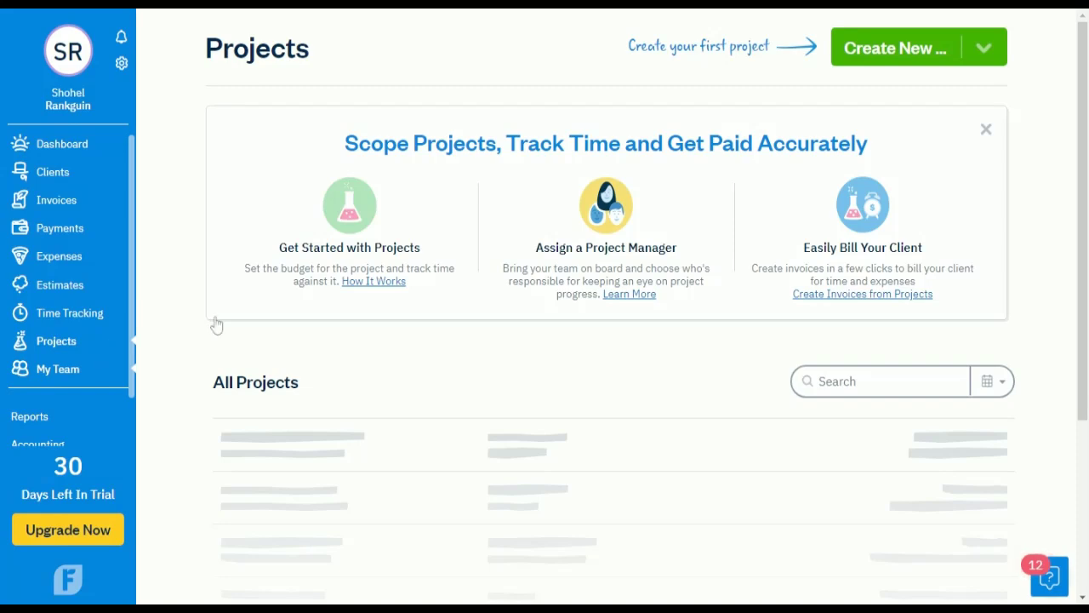
Step: Open the My Team page and look through the list of all team members
{"action": "left_click", "coordinate": [58, 369]}
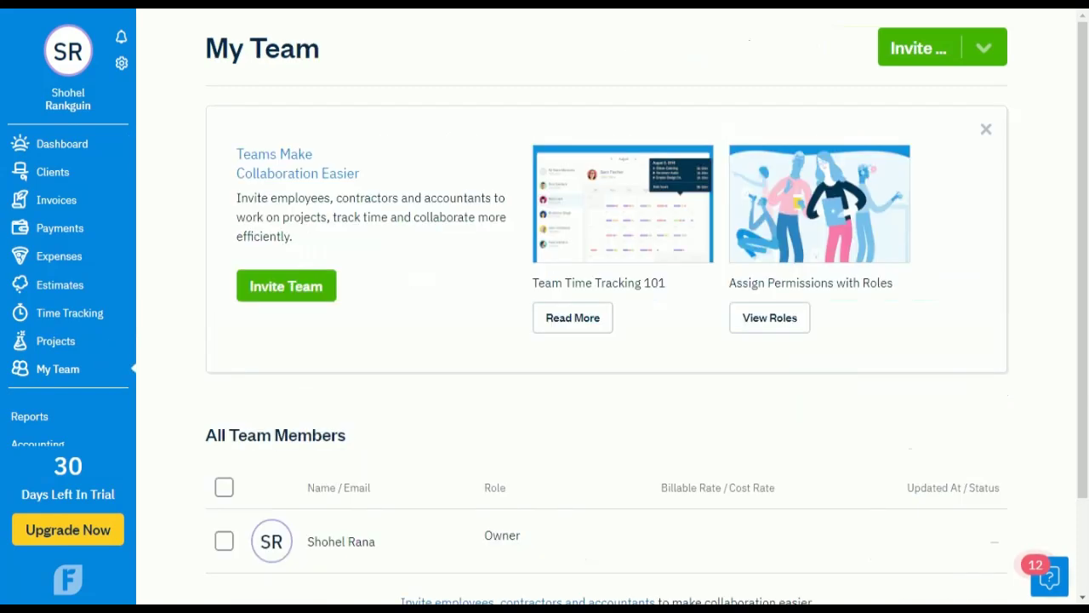
{"action": "scroll", "coordinate": [322, 523], "scroll_direction": "down", "scroll_amount": 2}
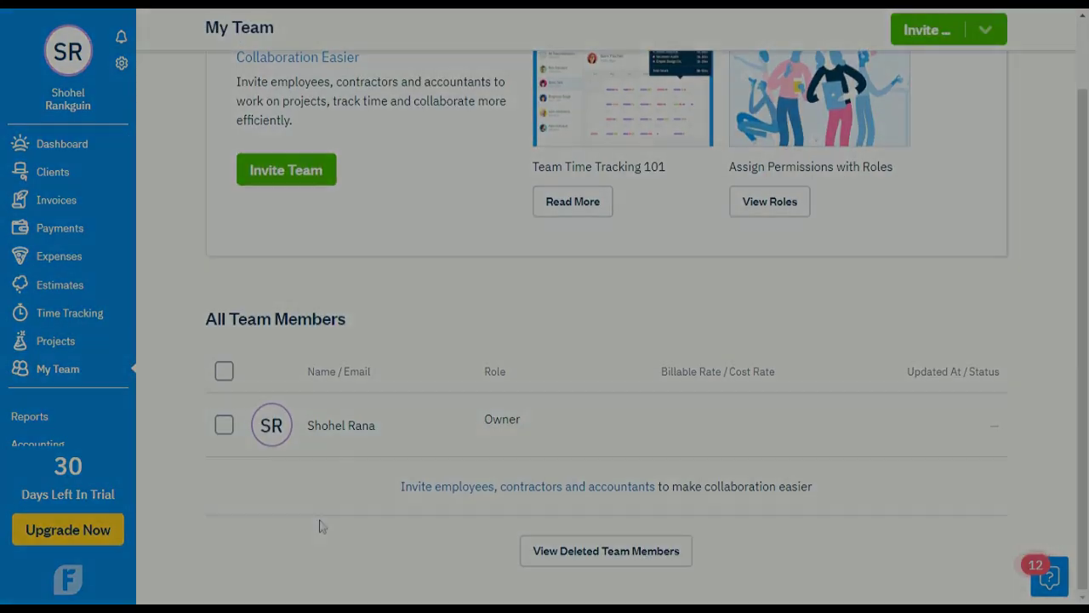